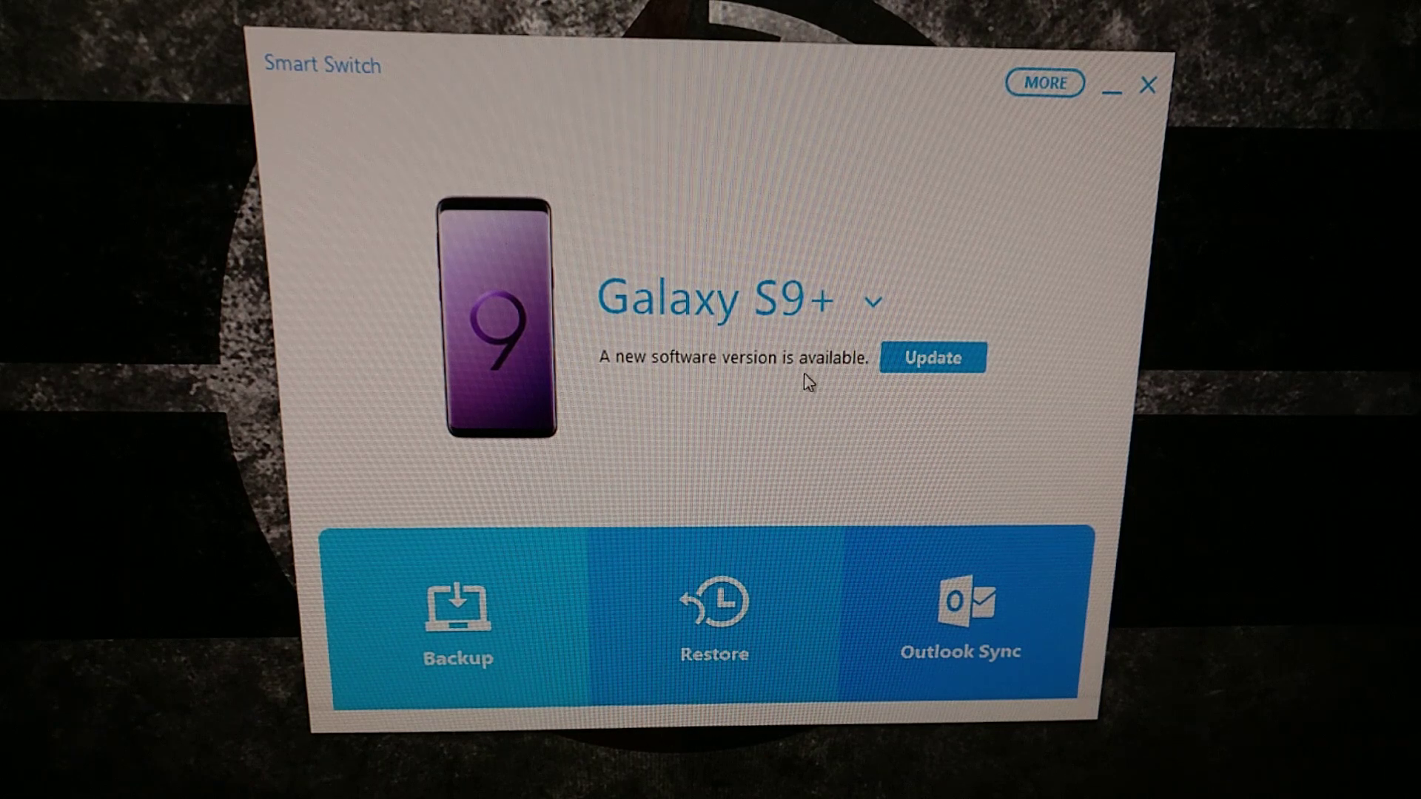
Step: Start the Galaxy S9+ software update, continue to the latest version, and confirm all cautions
{"action": "left_click", "coordinate": [925, 356]}
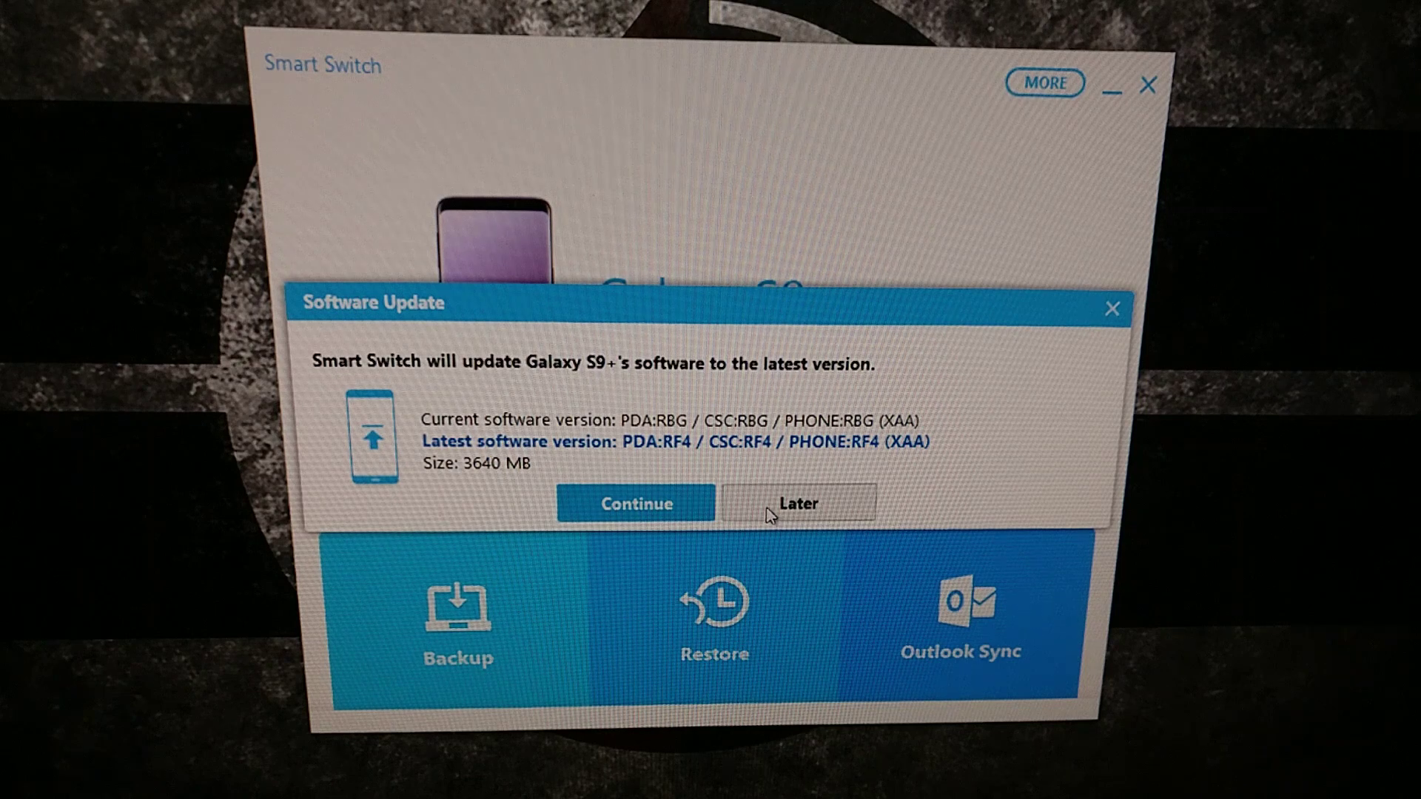
{"action": "left_click", "coordinate": [679, 507]}
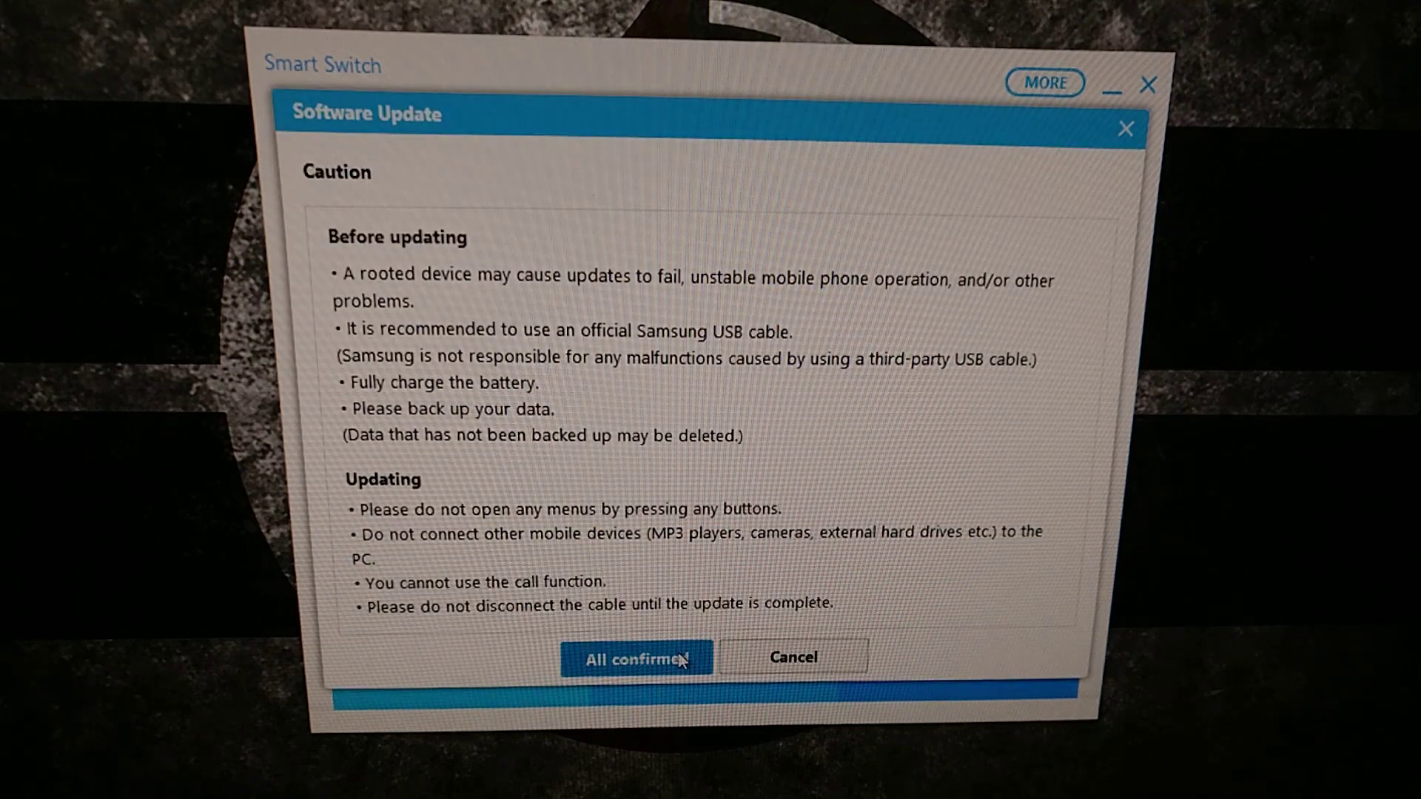
{"action": "left_click", "coordinate": [680, 659]}
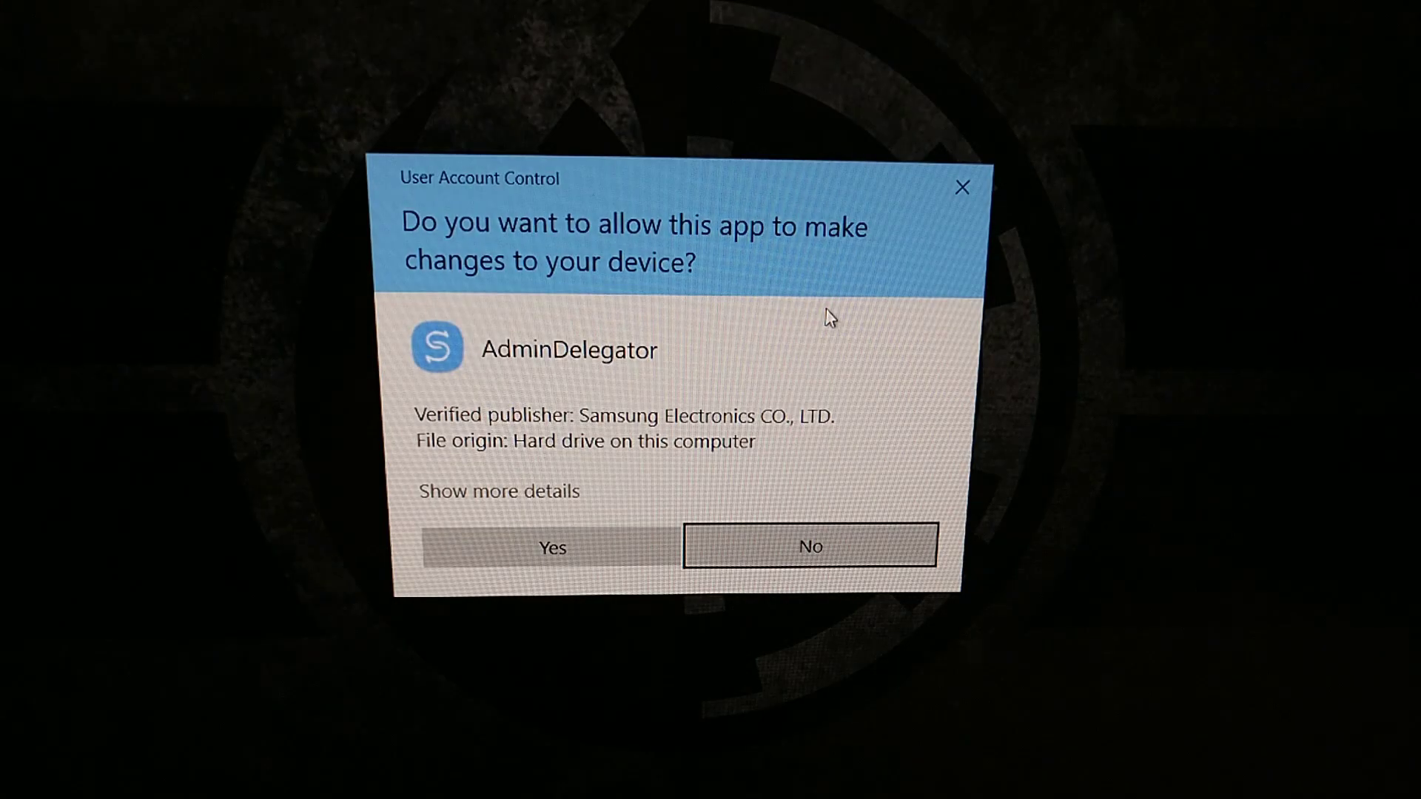
Step: Approve the User Account Control prompt so Samsung's AdminDelegator can run
{"action": "left_click", "coordinate": [647, 536]}
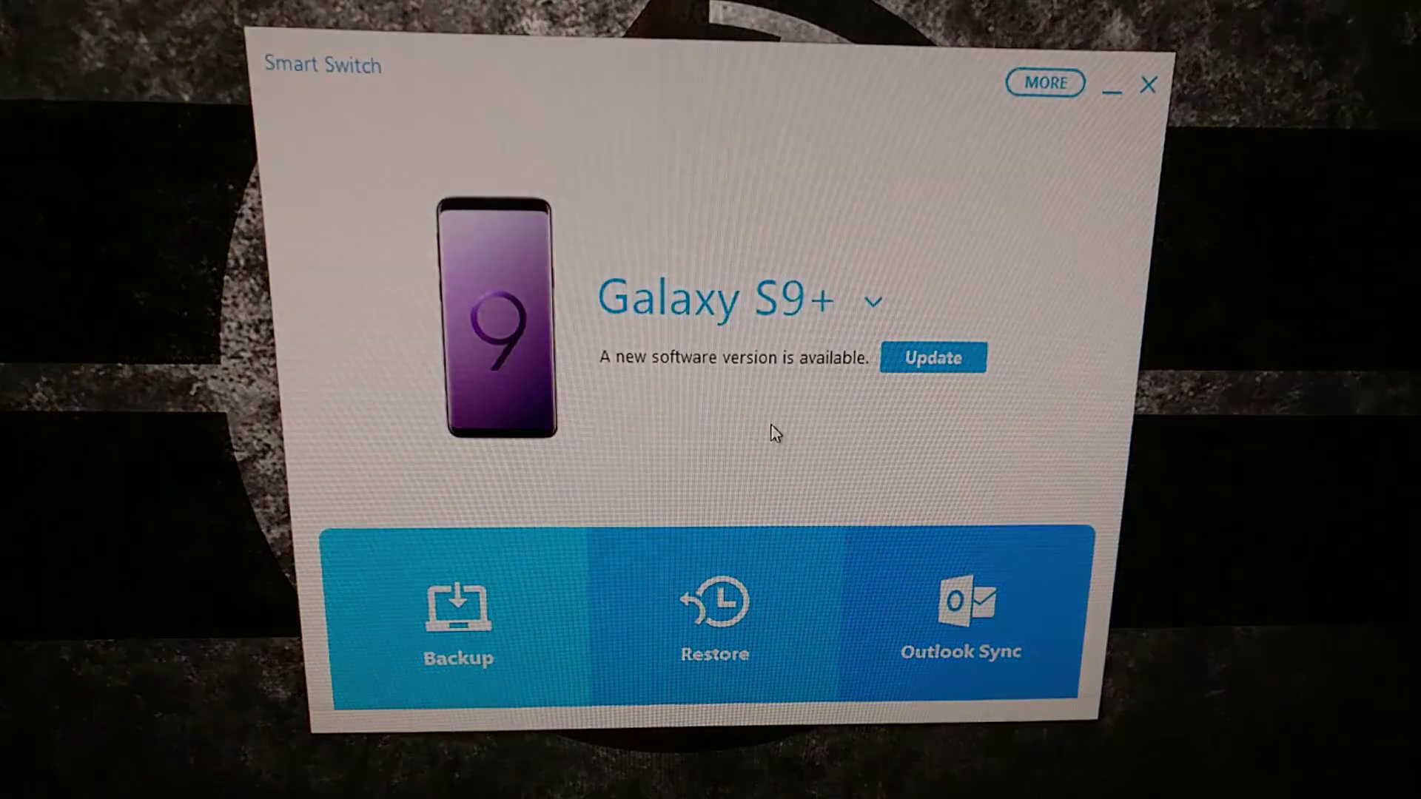